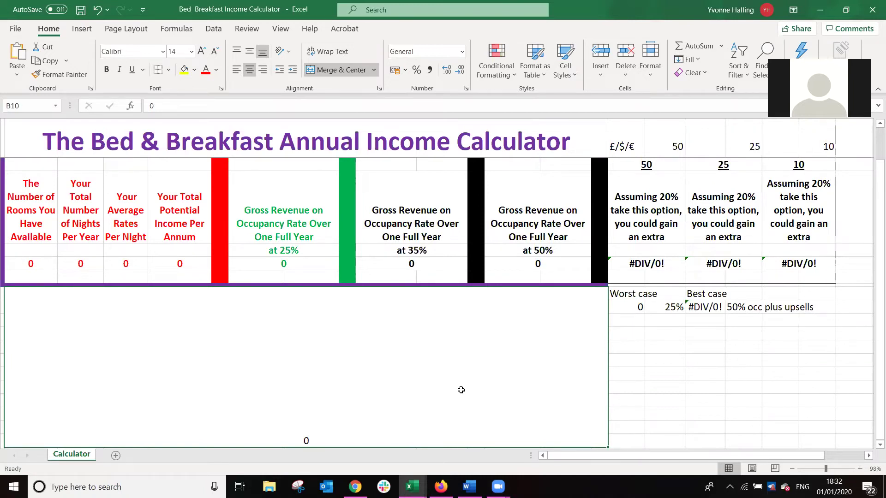
# - Highlight the rooms available and average nightly rate input cells, B7 and D7, with yellow fill
pyautogui.click(27, 263)
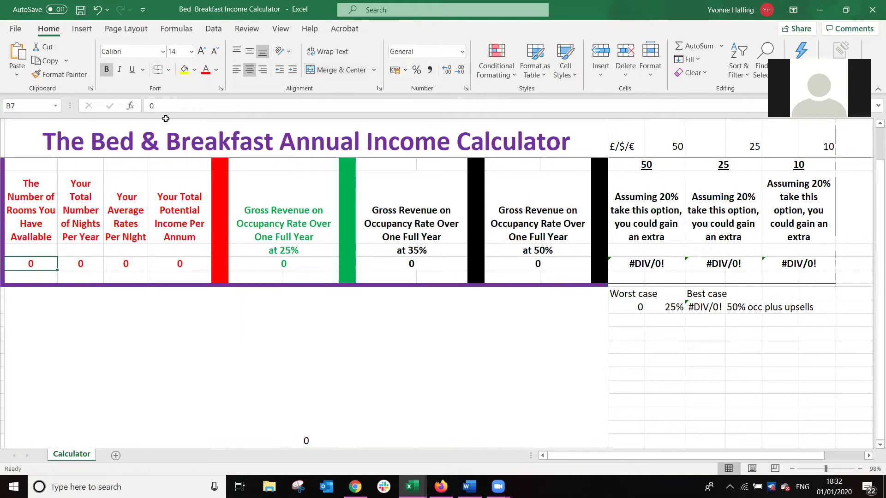
pyautogui.click(184, 69)
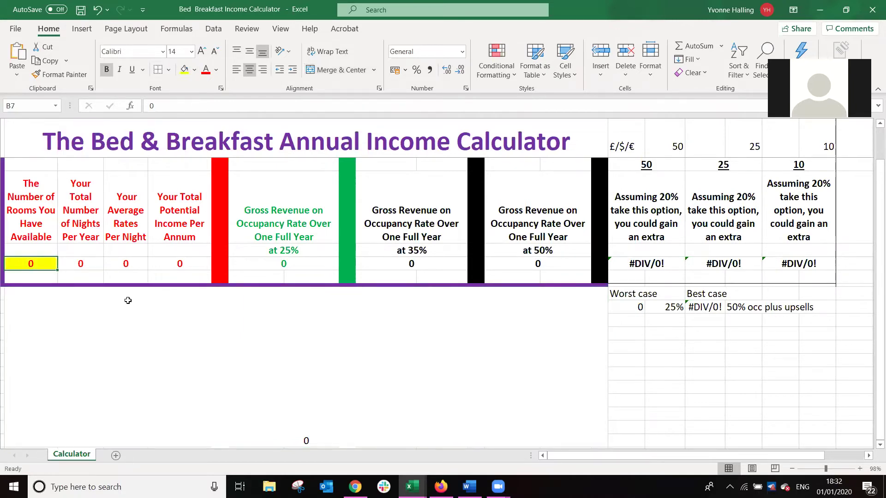
pyautogui.click(138, 264)
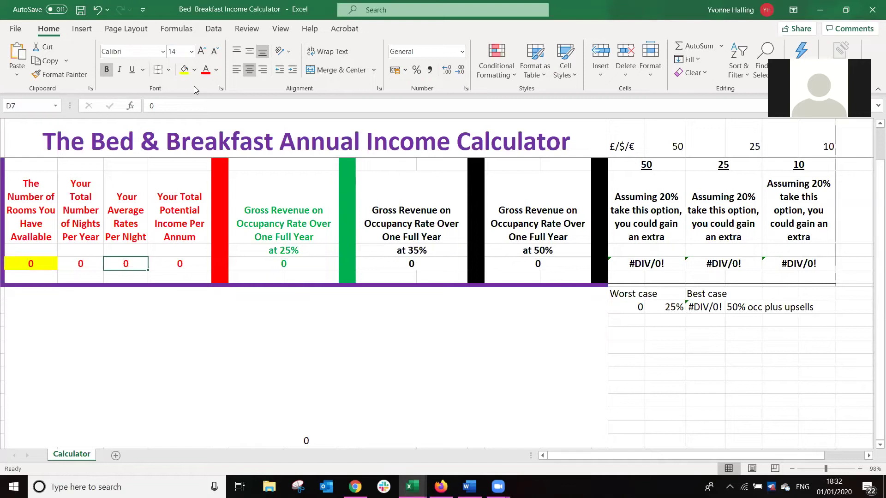
pyautogui.click(184, 70)
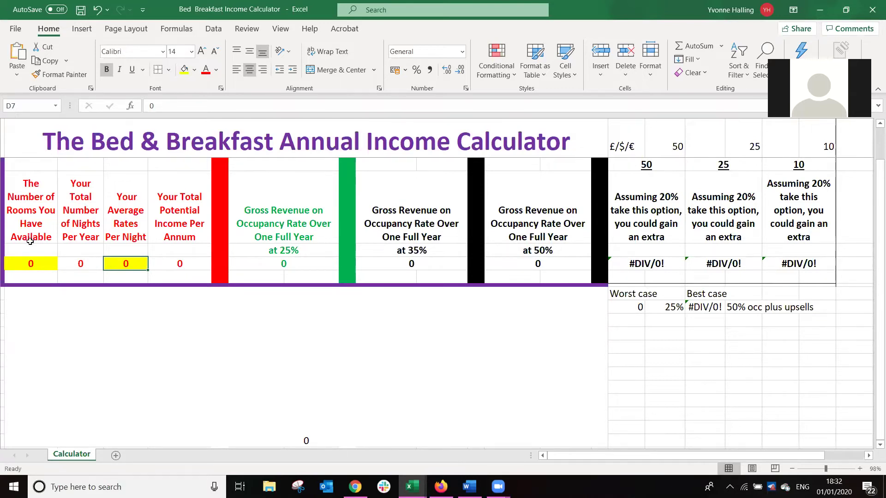
# - Set the number of rooms available to 5 and the average rate per night to 100
pyautogui.click(31, 265)
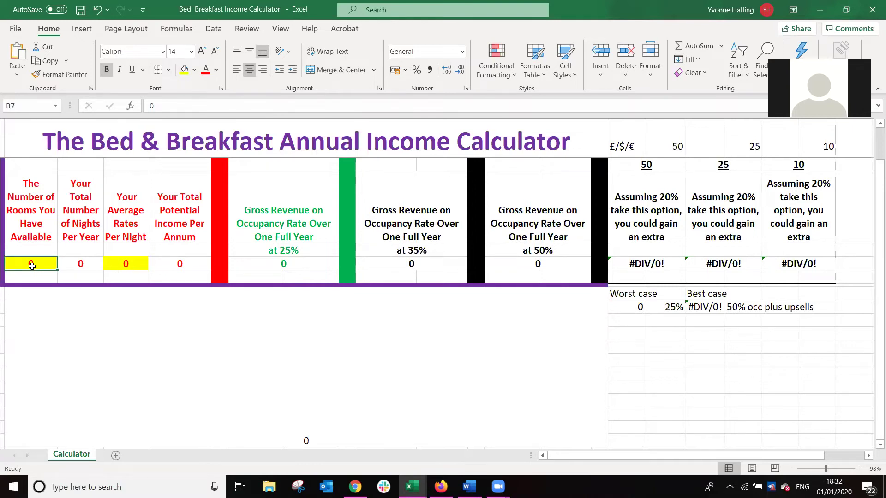
pyautogui.write('5')
pyautogui.press('Return')
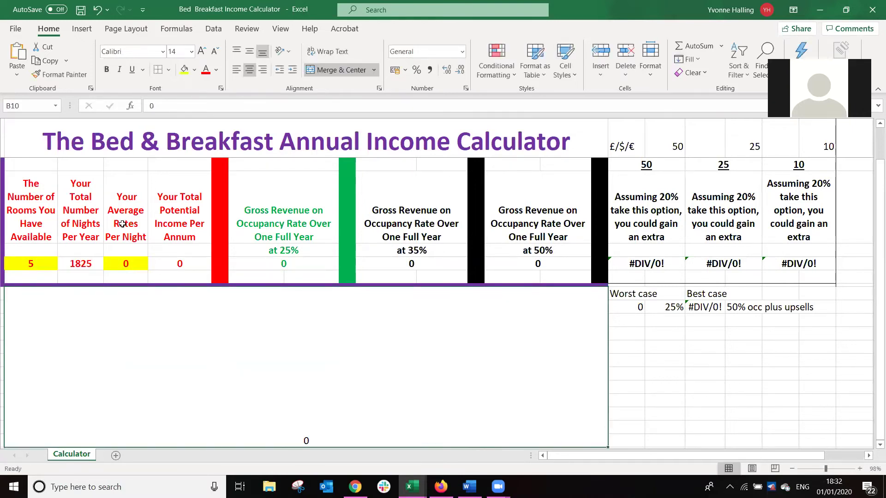
pyautogui.click(134, 266)
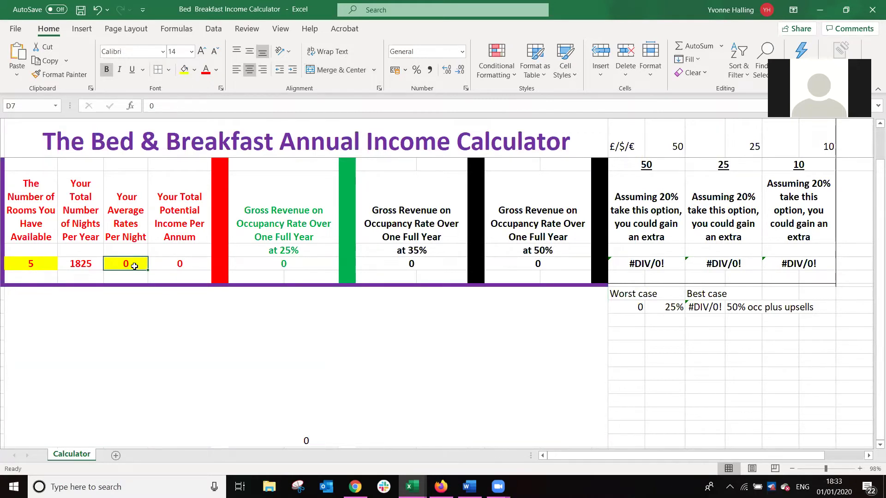
pyautogui.write('100')
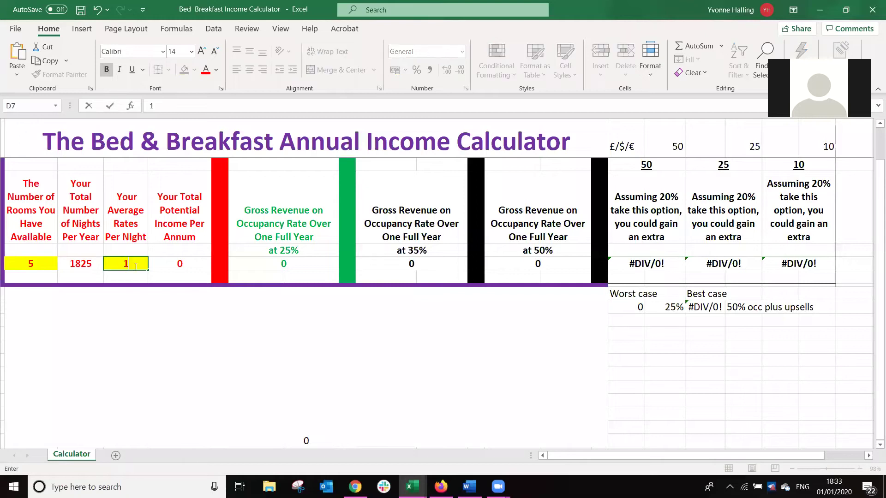
pyautogui.click(191, 339)
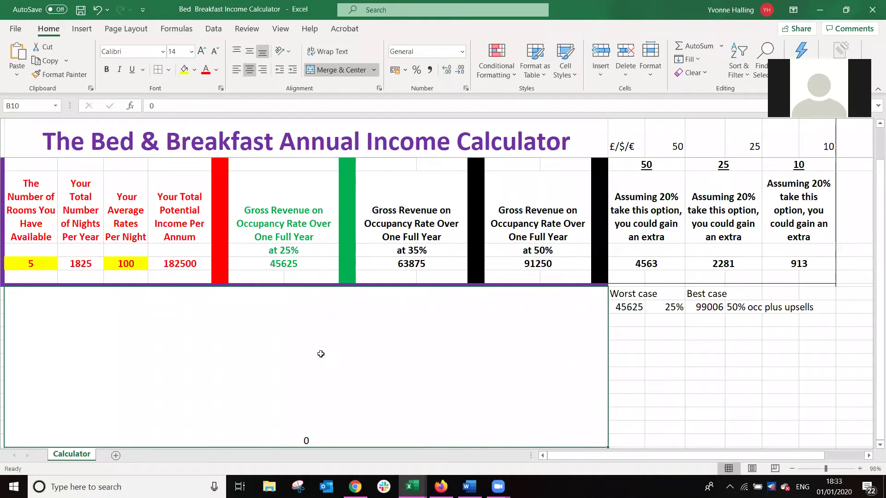
# - Examine the 35% and 50% occupancy revenues, the extra gains from the 50, 25 and 10 options, and the worst-case and best-case incomes
pyautogui.click(412, 264)
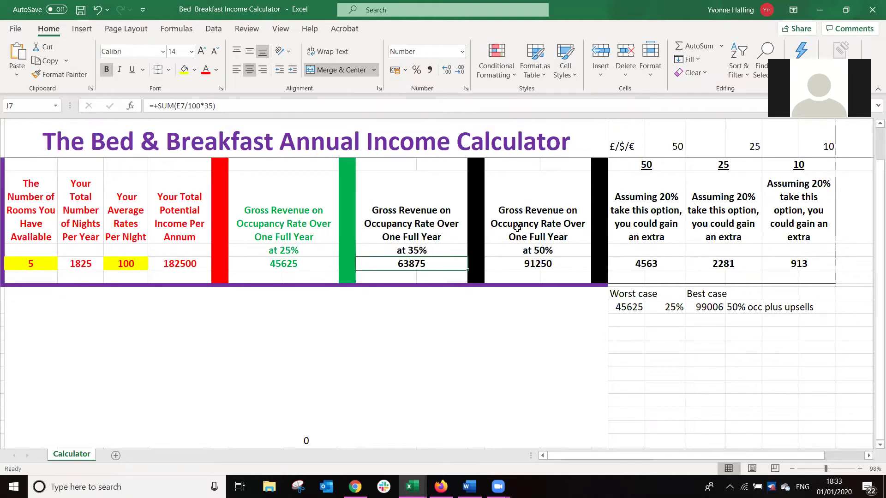
pyautogui.click(545, 264)
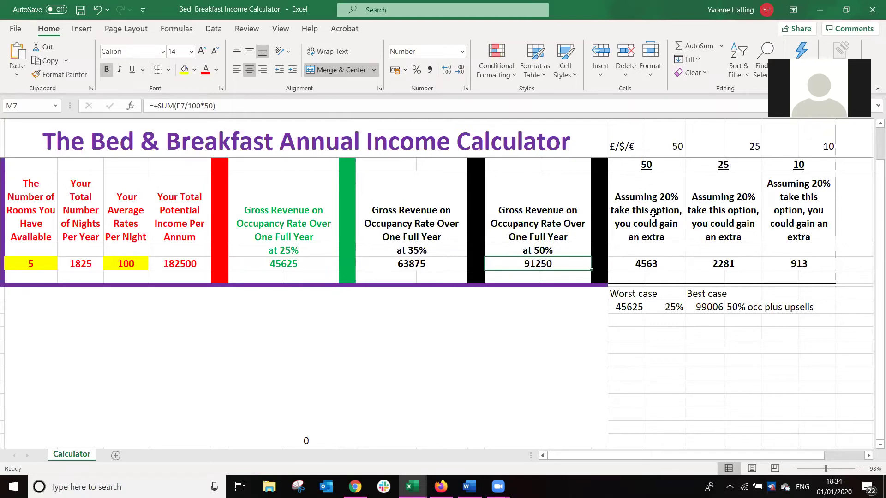
pyautogui.click(654, 197)
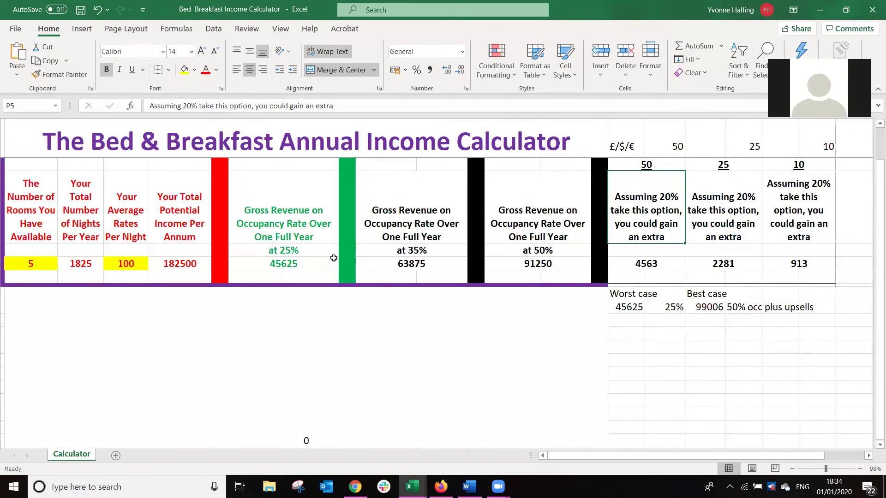
pyautogui.click(653, 278)
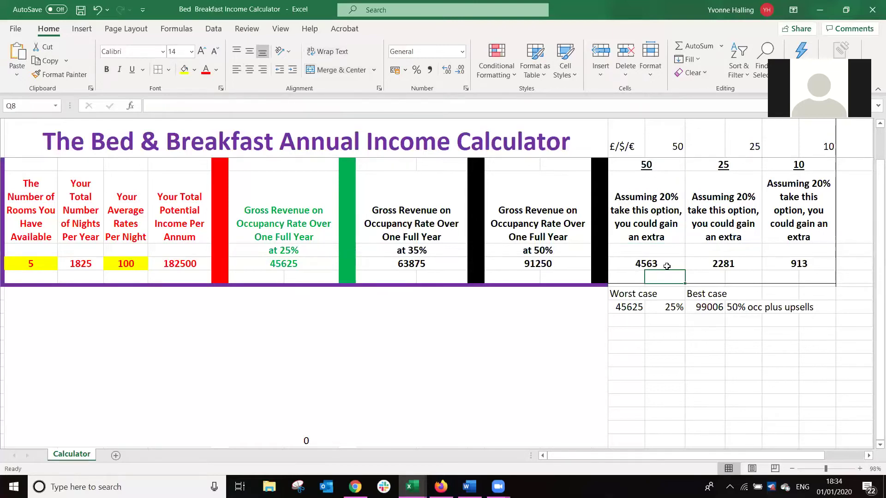
pyautogui.click(729, 169)
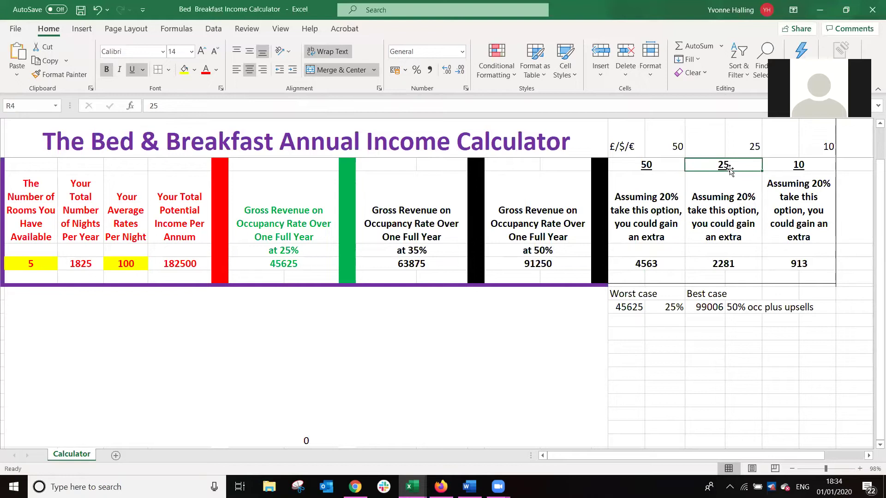
pyautogui.click(726, 260)
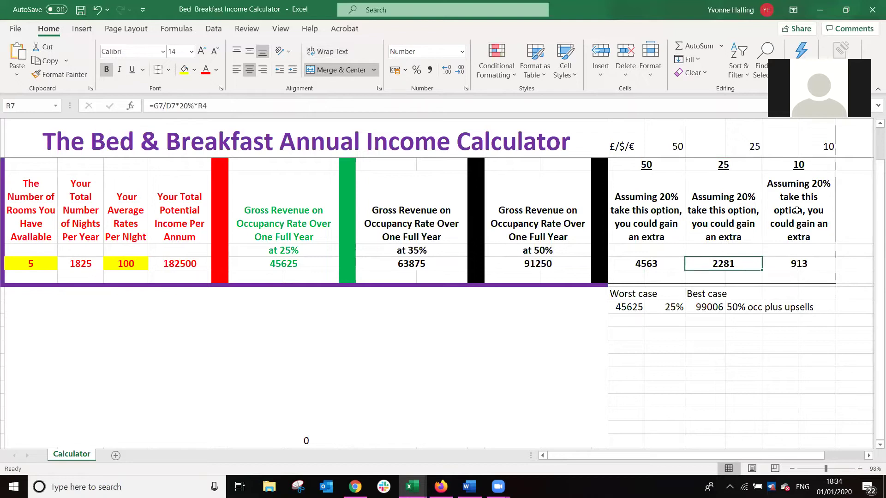
pyautogui.click(797, 165)
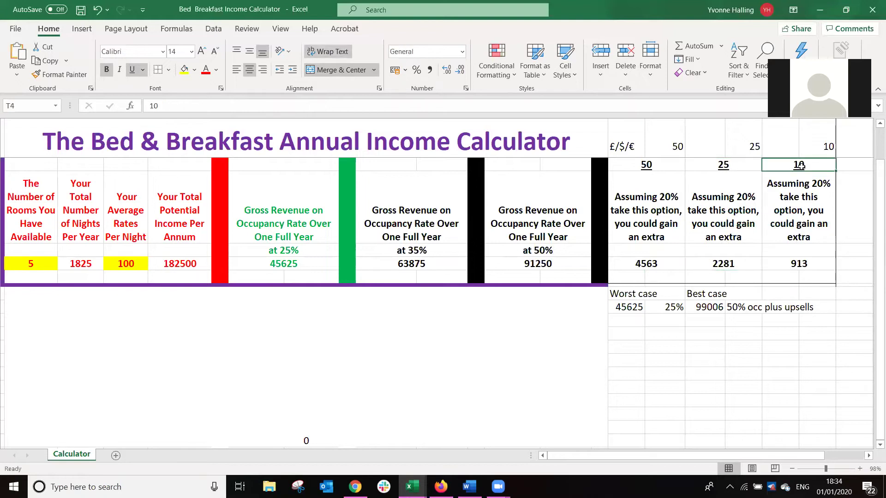
pyautogui.click(800, 265)
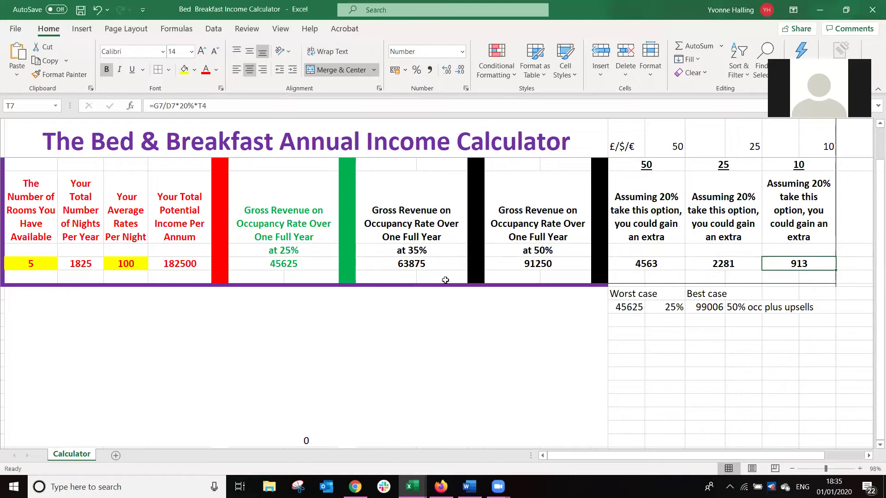
pyautogui.click(537, 261)
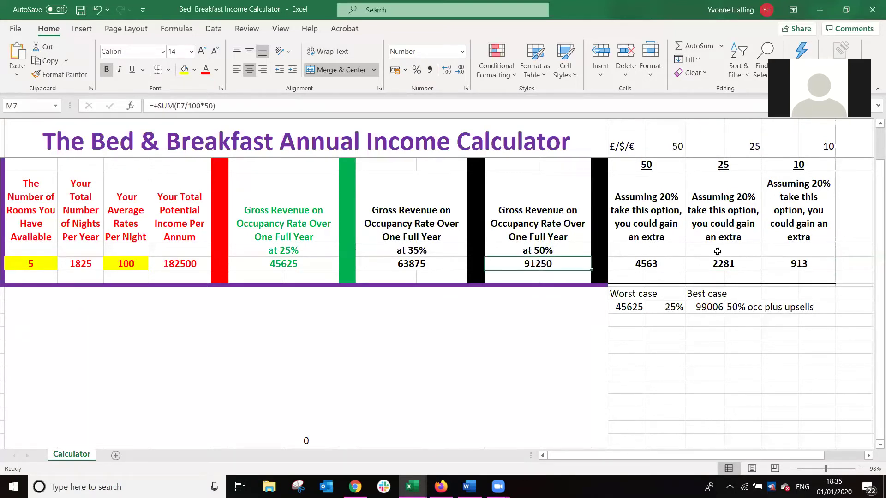
pyautogui.click(716, 308)
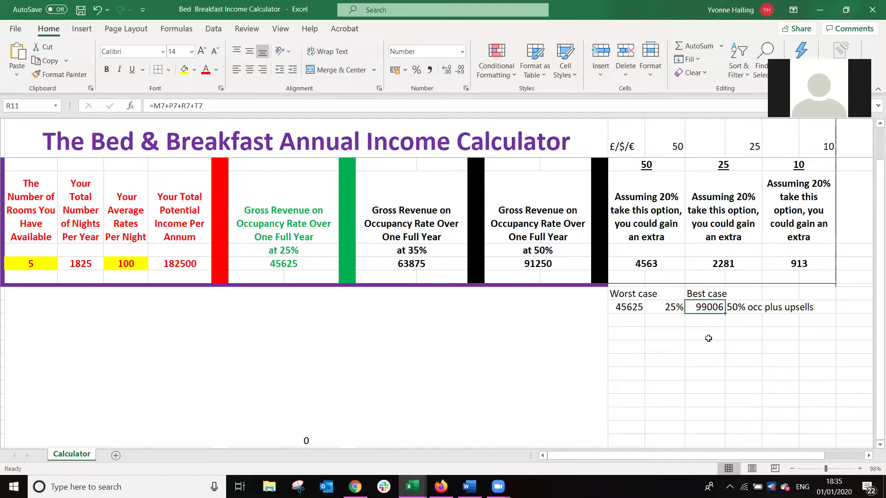
pyautogui.click(621, 304)
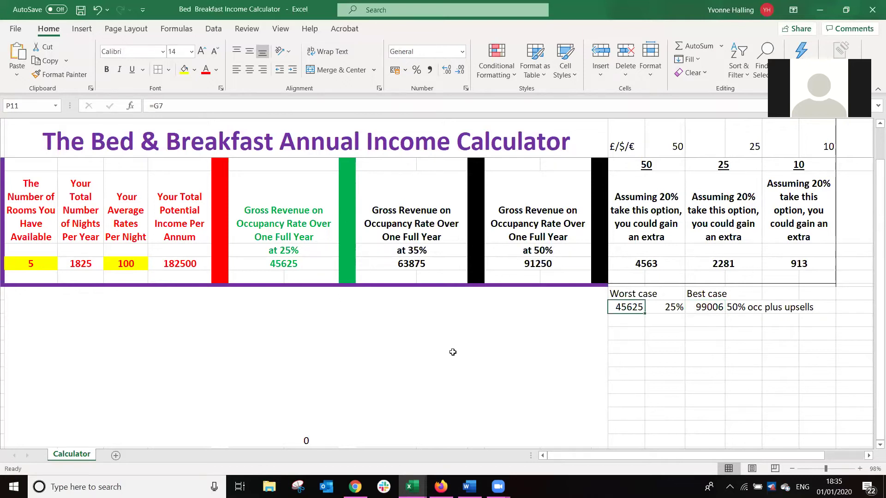
pyautogui.click(710, 307)
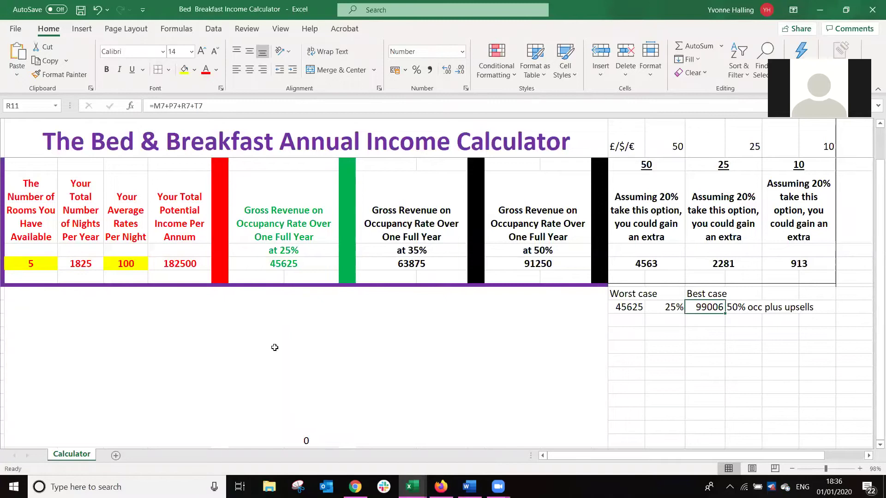
# - Set the rooms available to 10 and the average rate per night to 200, and check the best-case income
pyautogui.click(29, 264)
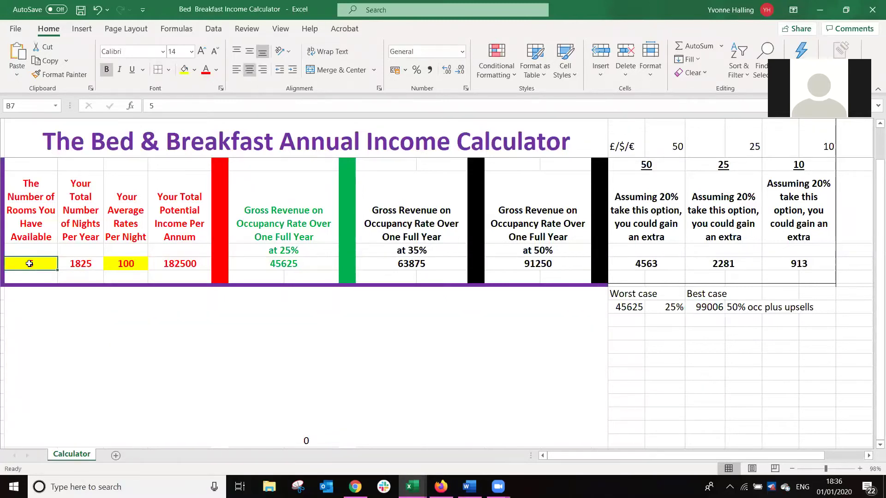
pyautogui.write('10')
pyautogui.press('Return')
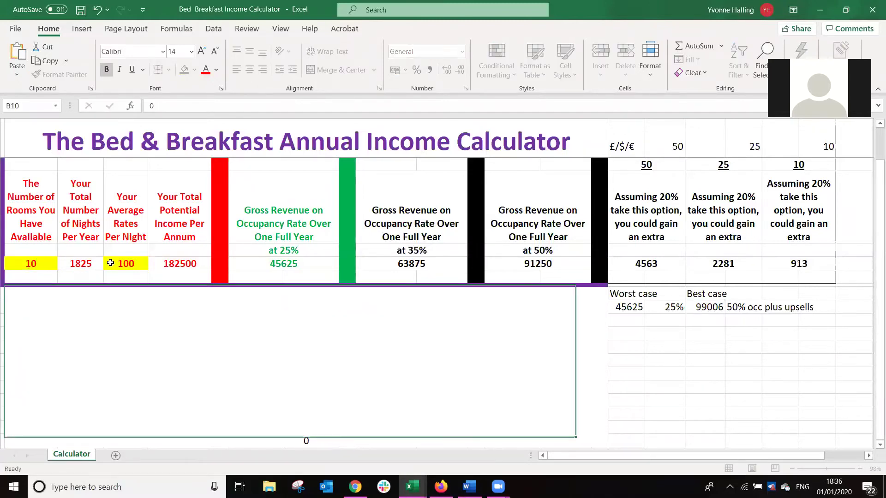
pyautogui.click(120, 264)
pyautogui.write('200')
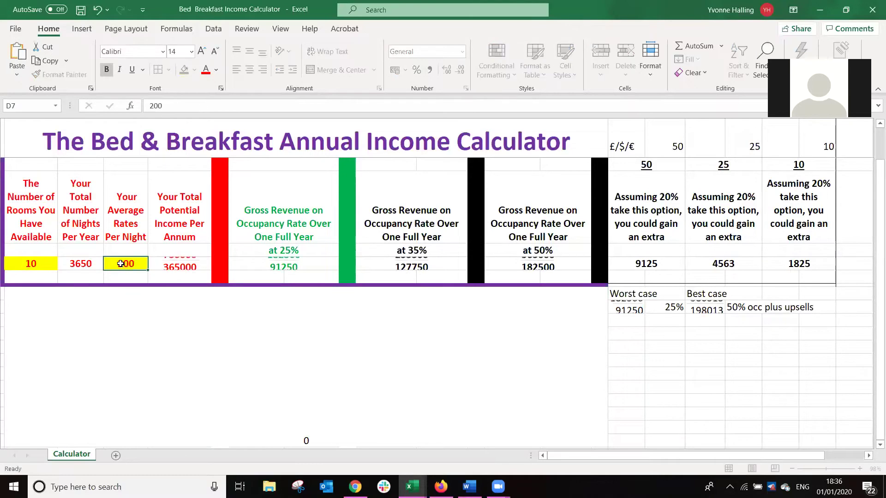
pyautogui.press('Return')
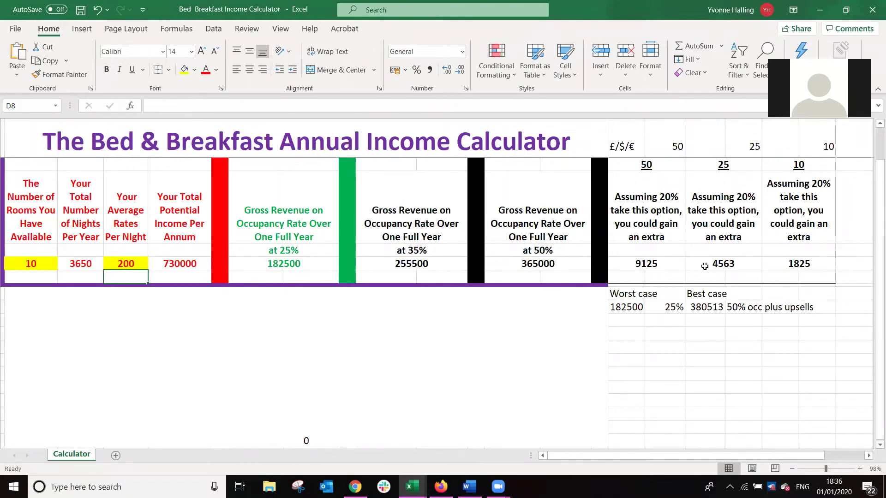
pyautogui.click(712, 310)
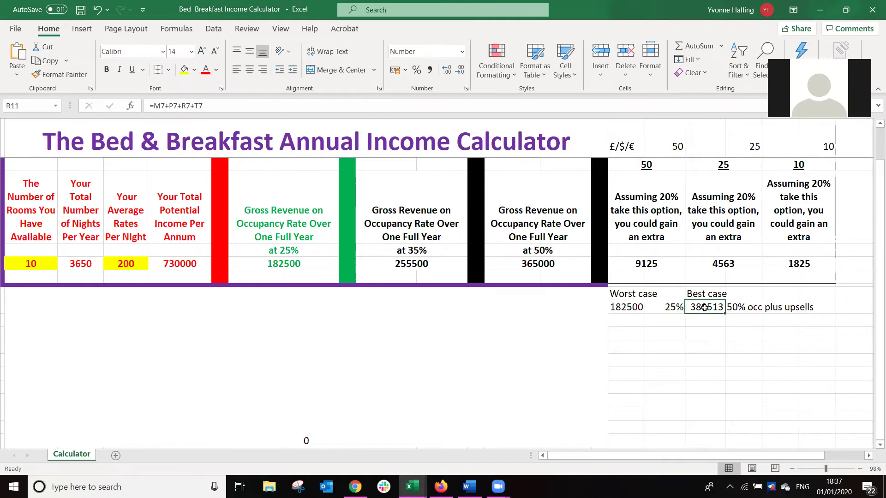
pyautogui.click(704, 322)
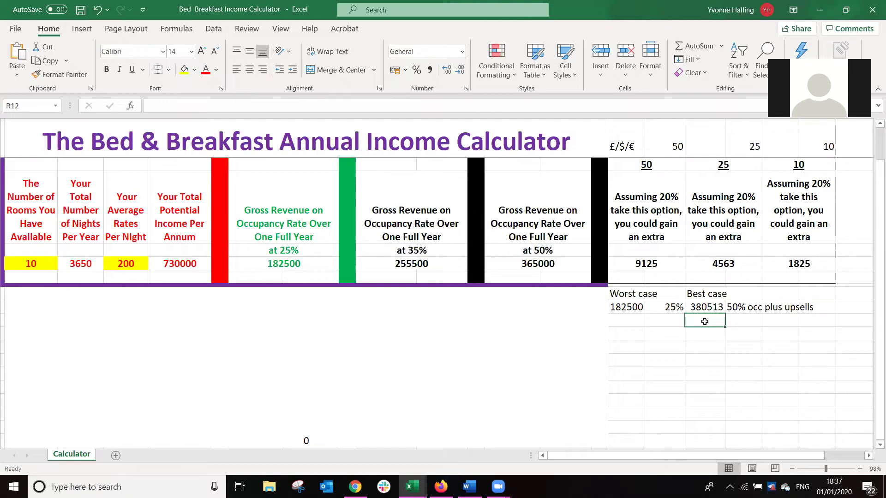
pyautogui.click(706, 306)
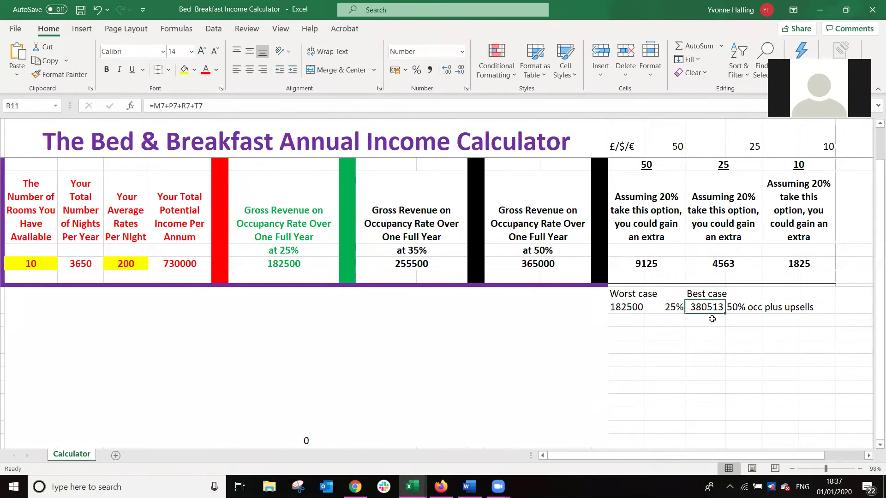
# - Set the rooms available to 7 and the average rate per night to 150, and check the best-case income
pyautogui.click(26, 263)
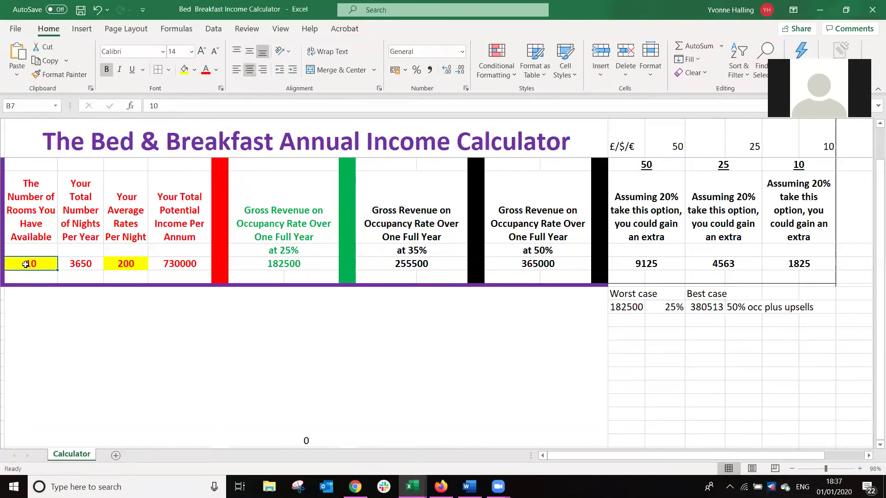
pyautogui.write('7')
pyautogui.click(129, 265)
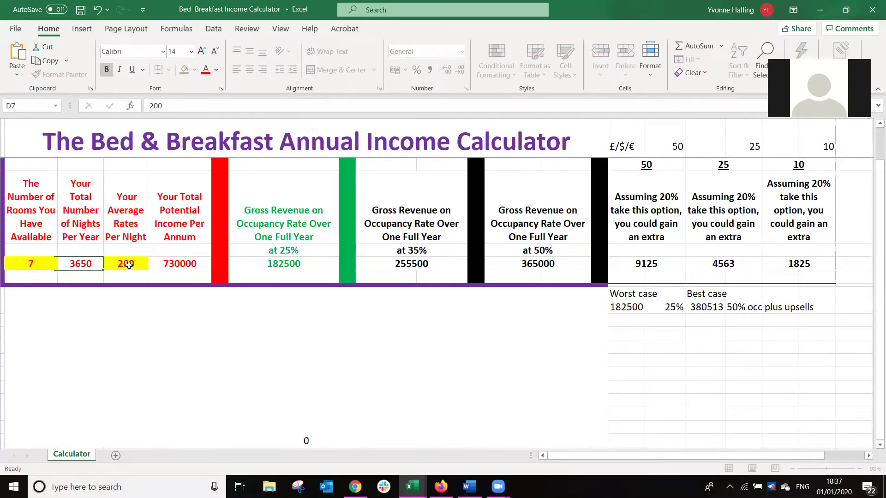
pyautogui.write('150')
pyautogui.press('Return')
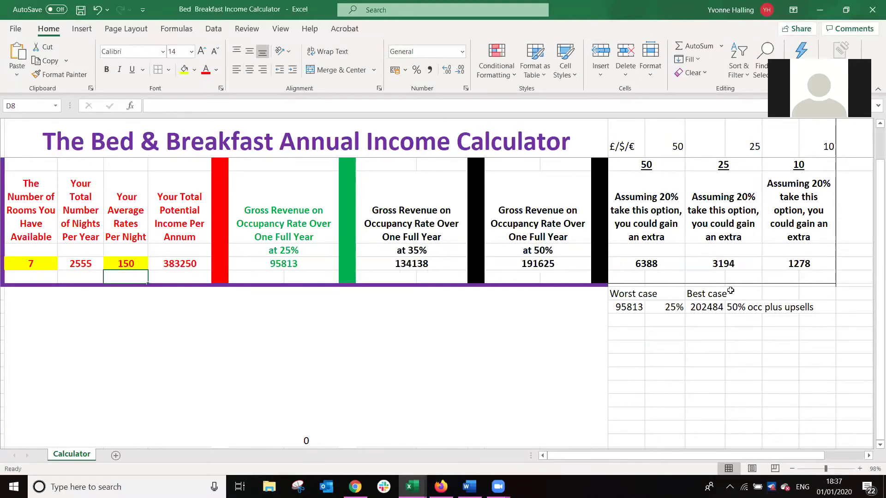
pyautogui.click(716, 309)
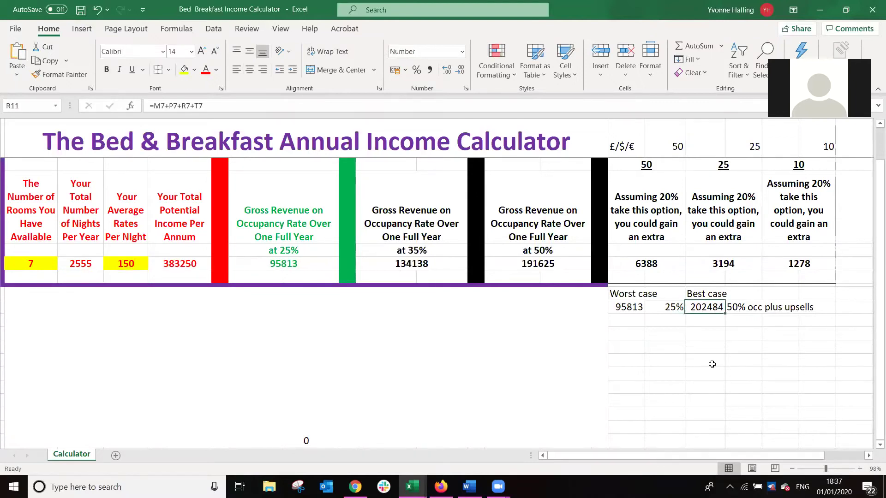